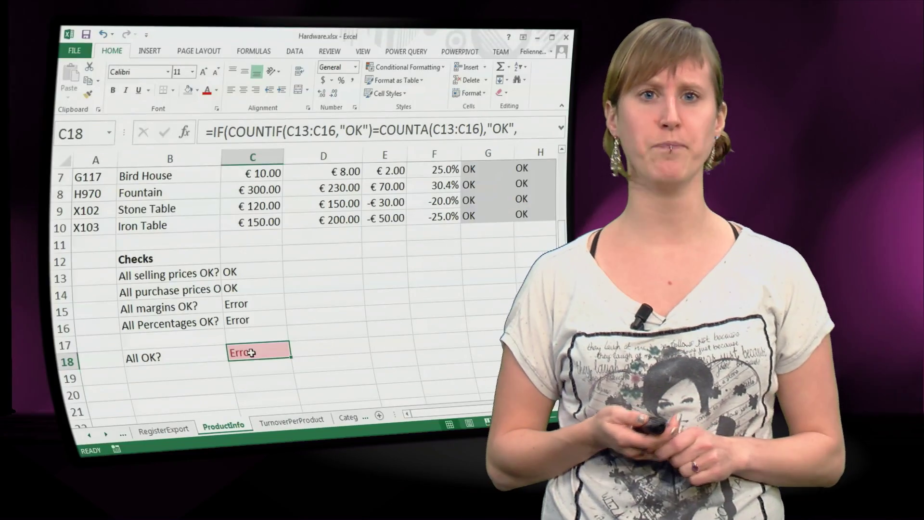
Review the margin and percentage check formulas that show Error for Stone Table.
left_click_drag(146, 307, 244, 318)
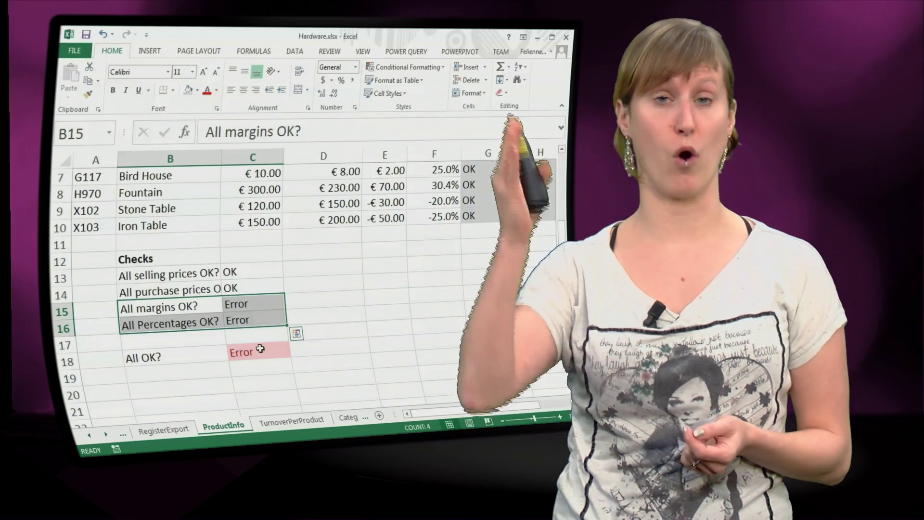
scroll(260, 348, "up", 2)
scroll(431, 414, "right", 2)
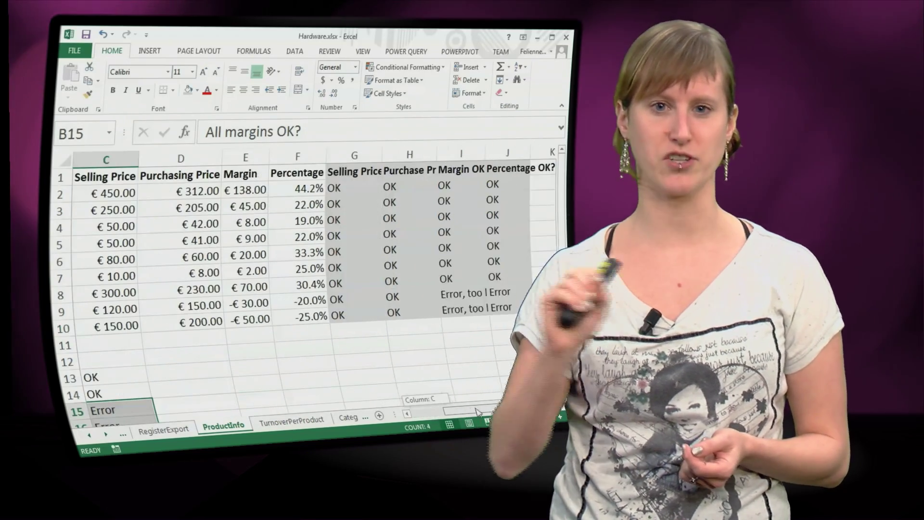
left_click(455, 296)
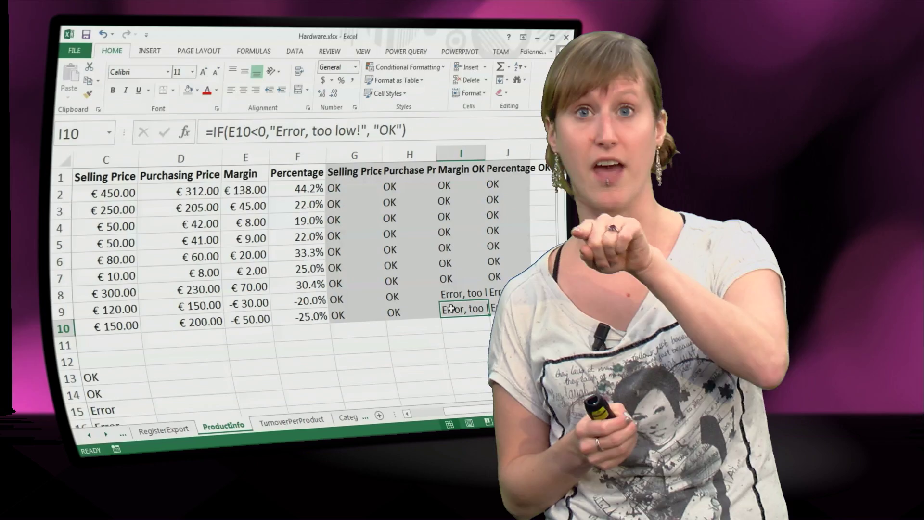
left_click(251, 303)
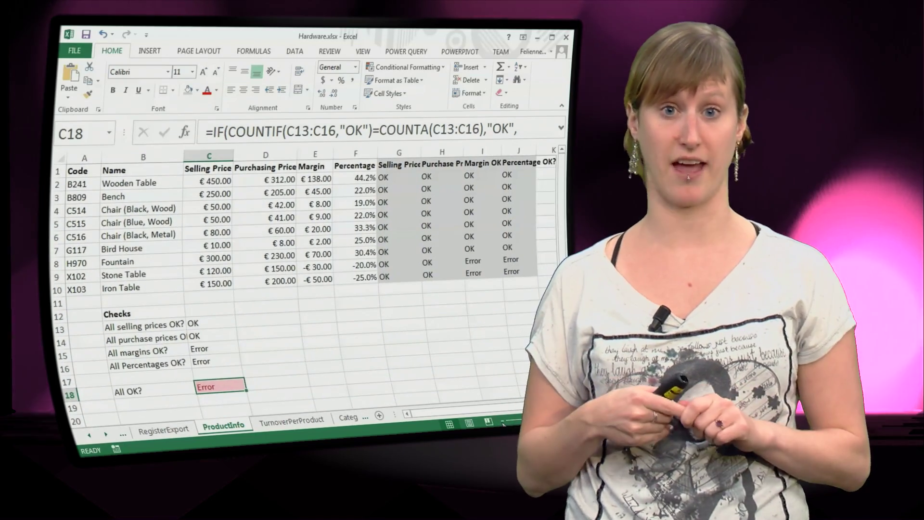
left_click(474, 262)
left_click(513, 282)
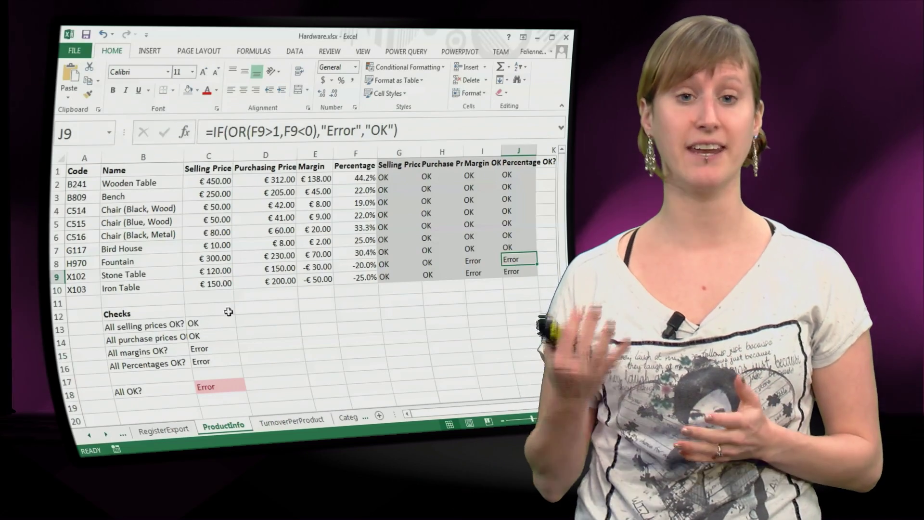
type("Error on?")
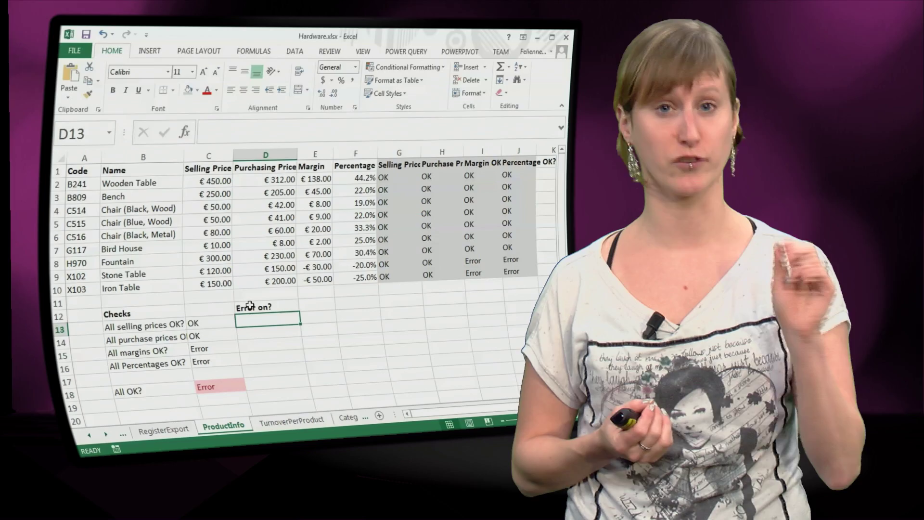
type("Mat")
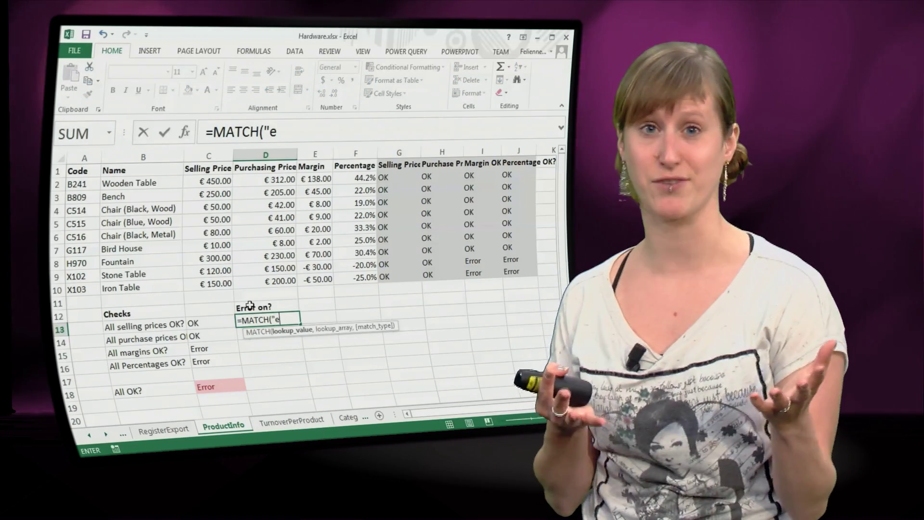
type("or")
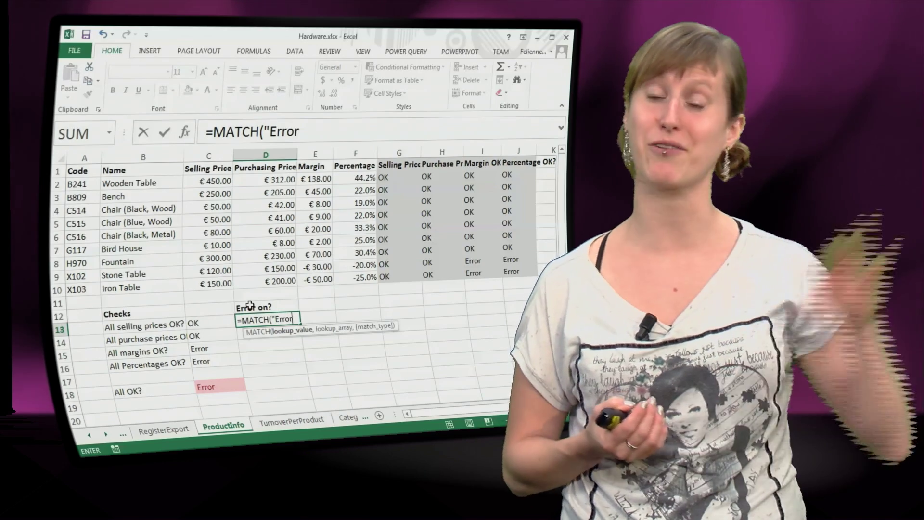
type("\",")
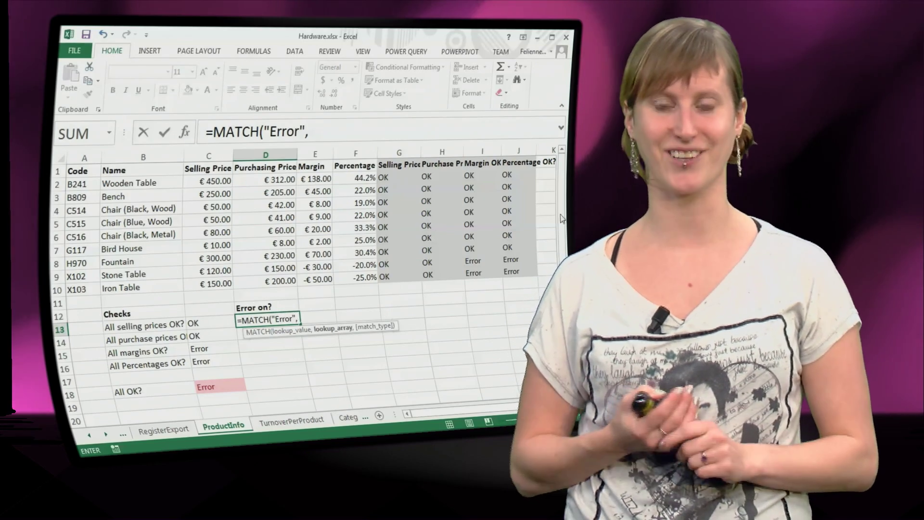
Label D12 'Error on?' and enter =MATCH("Error",G1:G10,0) in D13, plus the H1:H10 lookup in D14.
left_click(399, 165)
left_click_drag(389, 176, 390, 282)
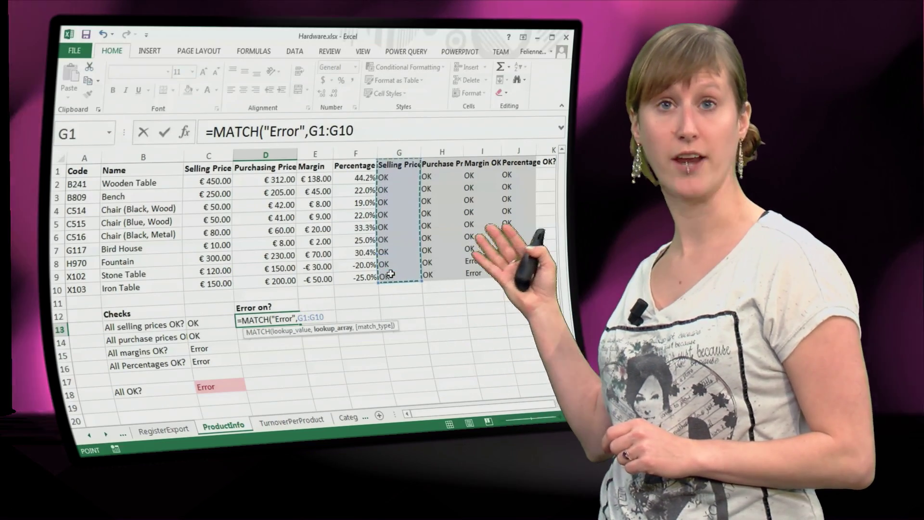
type(",0")
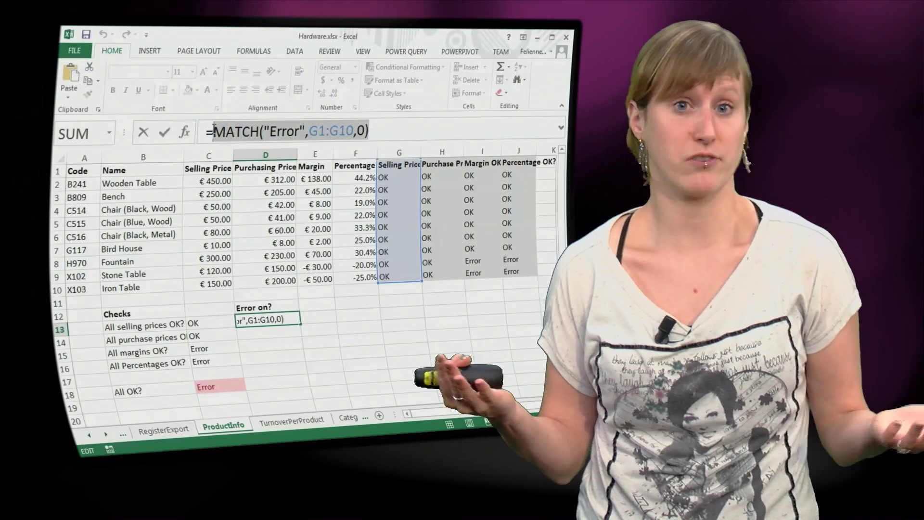
key("ctrl+Return")
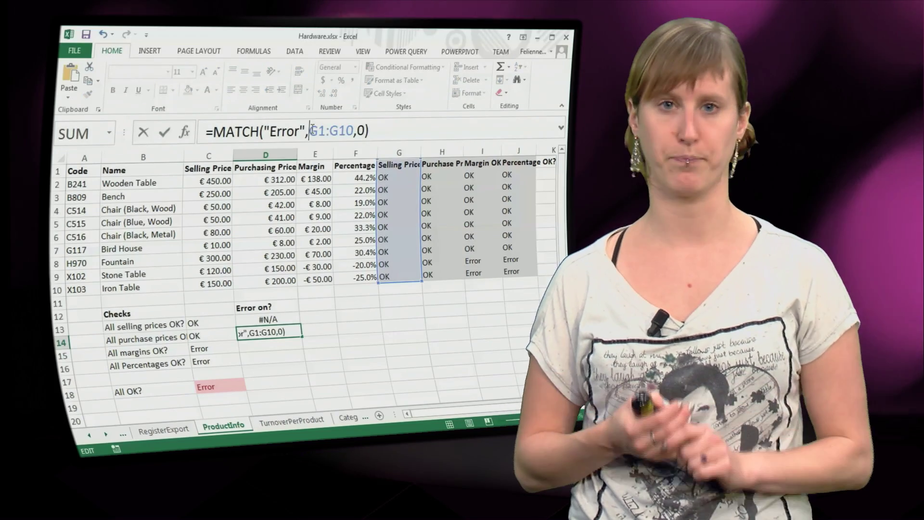
type("H1:H10")
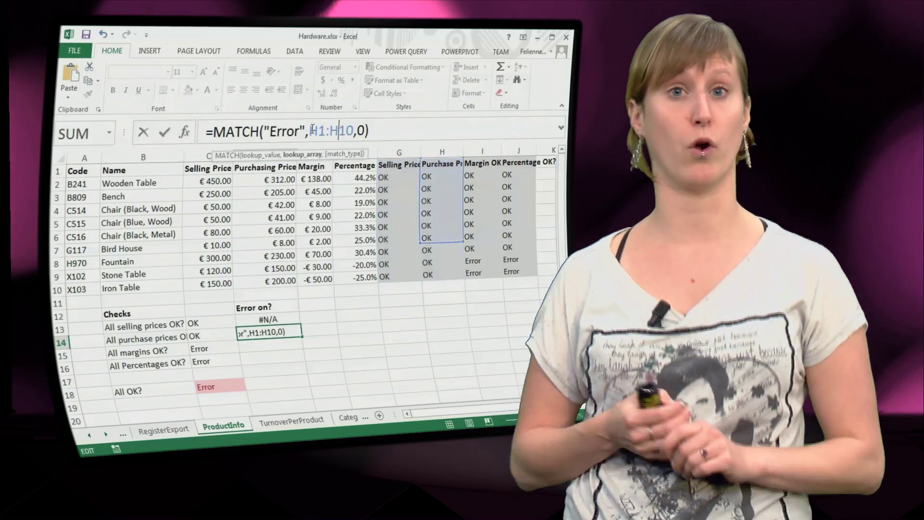
key("Return")
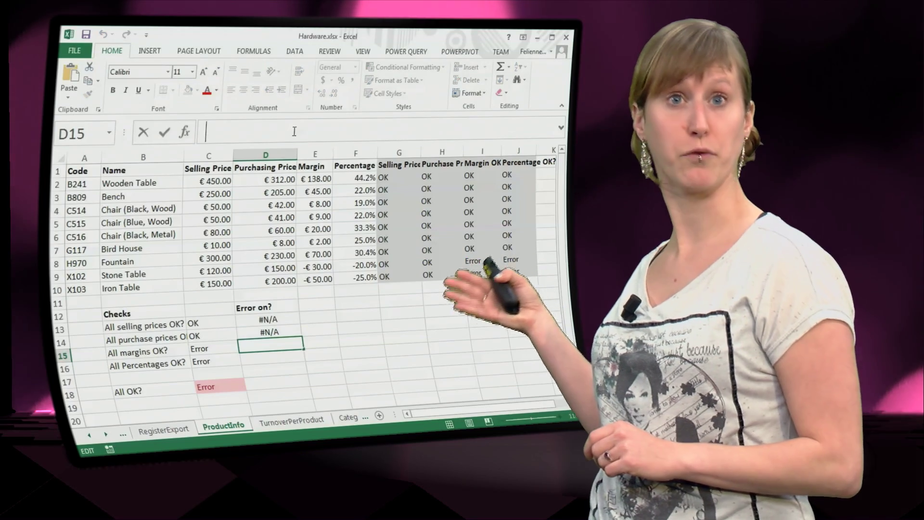
Add the matching MATCH lookups on I1:I10 and J1:J10 in D15 and D16.
key("ctrl+v")
key("BackSpace")
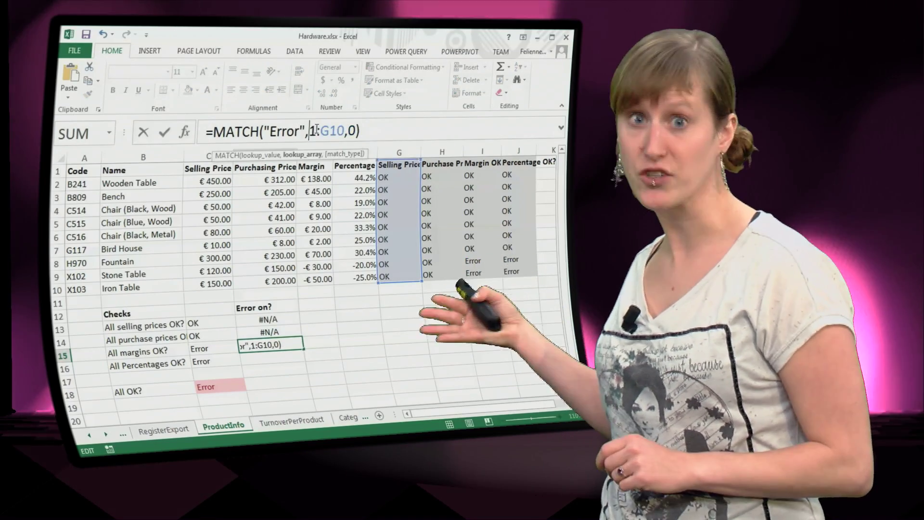
type("I")
type("I")
key("ctrl+Return")
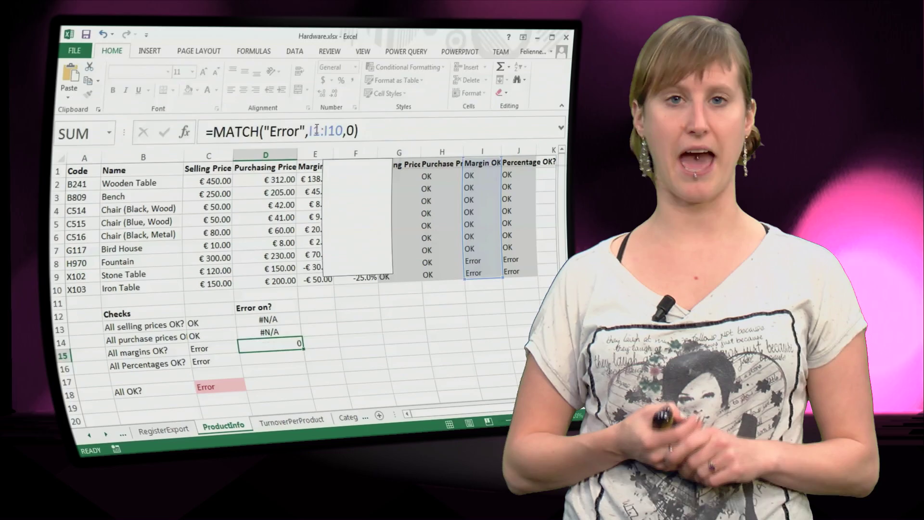
key("Return")
key("ctrl+v")
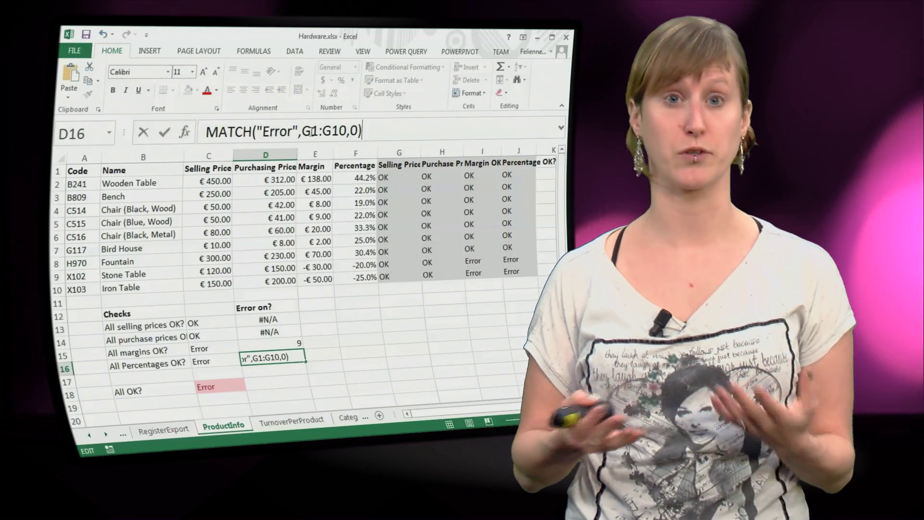
key("Home")
type("=")
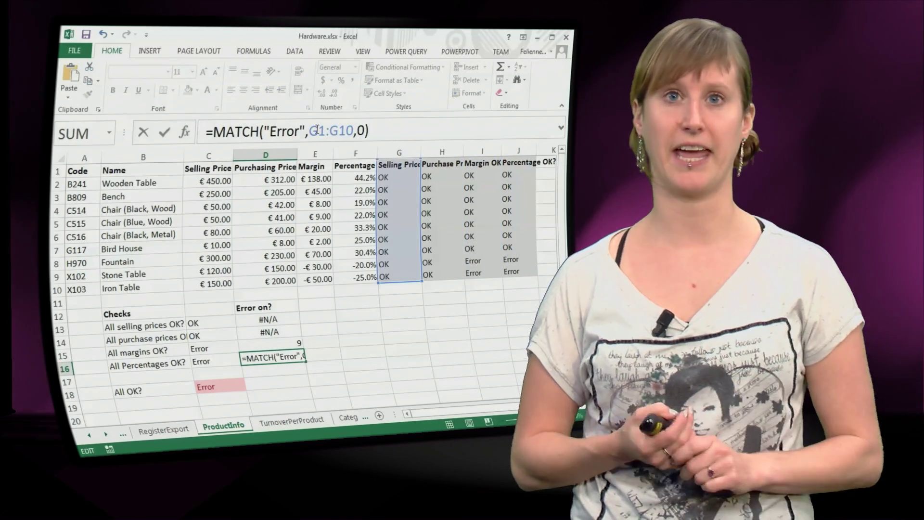
type("J")
type("J")
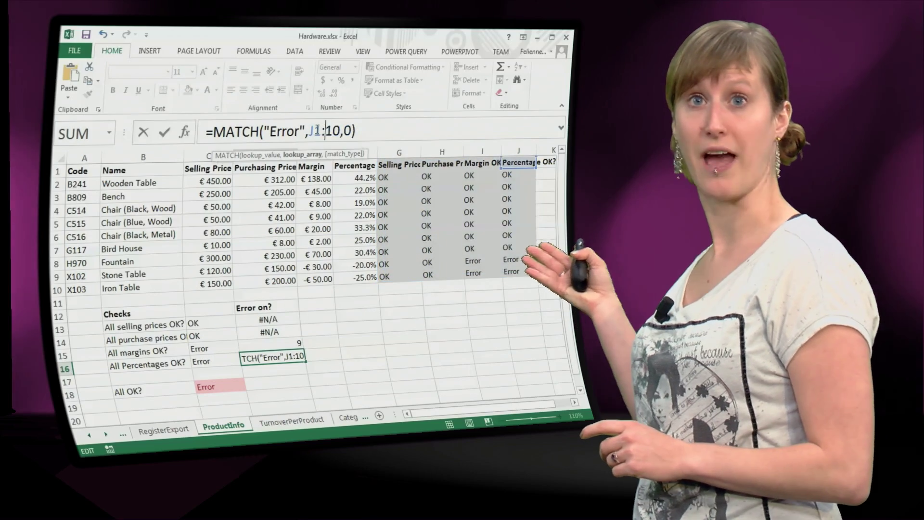
key("ctrl+Return")
key("Return")
key("Up")
key("Up")
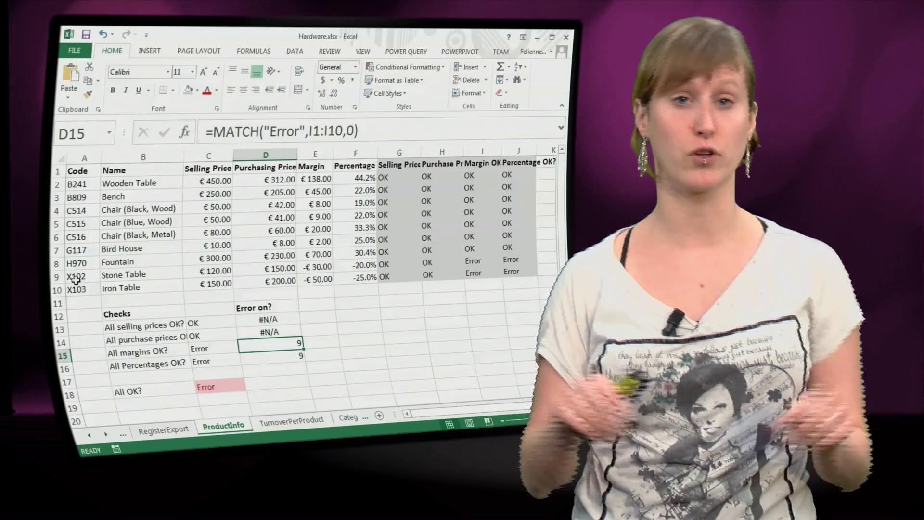
left_click(270, 357)
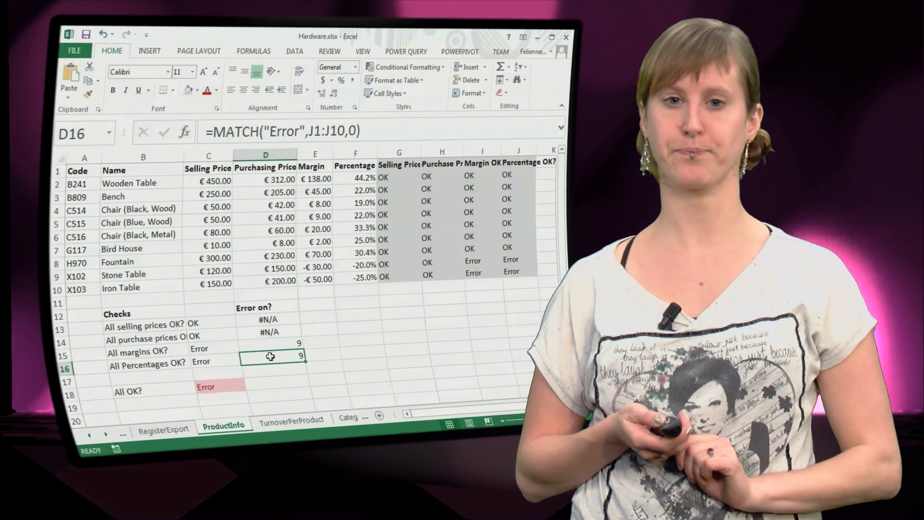
Apply an Outside Border to the Checks block B12:D17.
left_click_drag(114, 314, 309, 386)
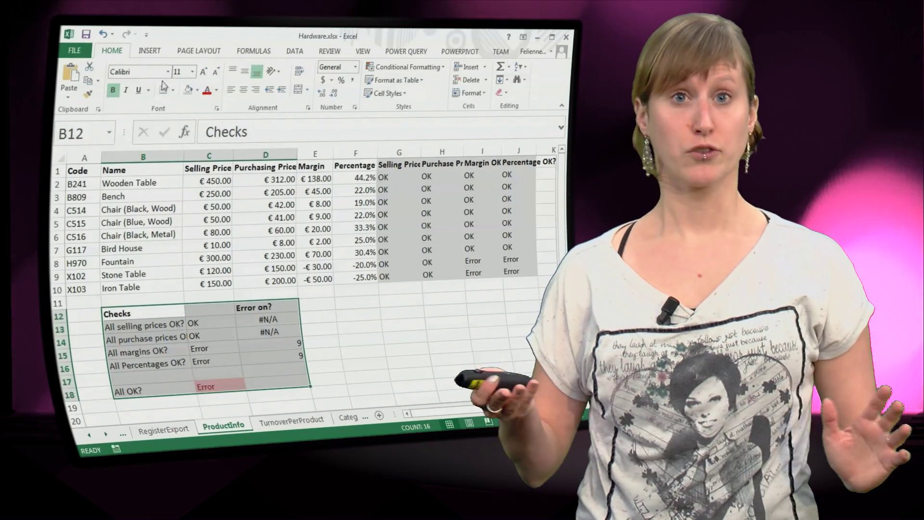
left_click(173, 89)
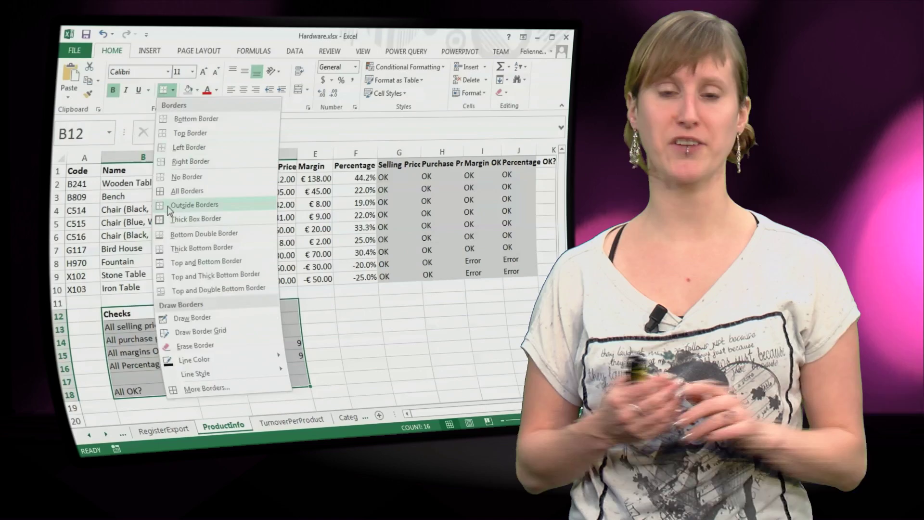
left_click(193, 205)
left_click(173, 336)
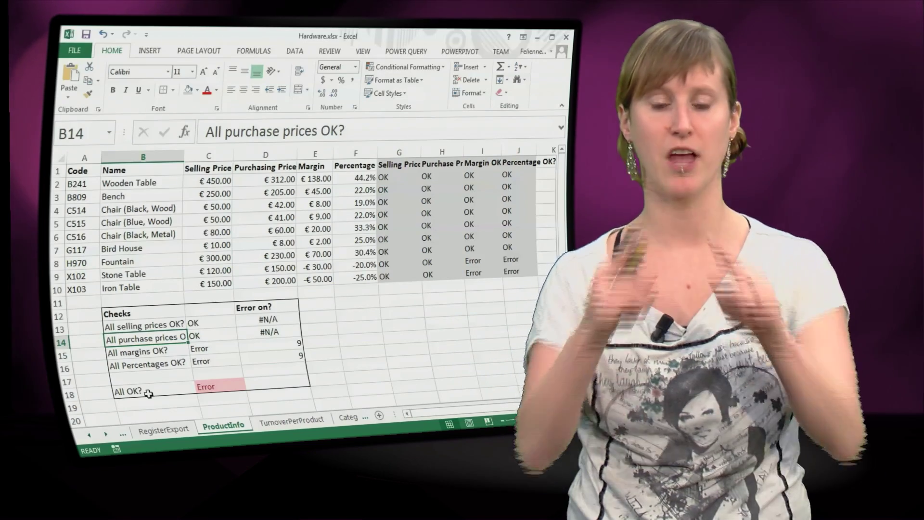
Insert two rows above the headers and label A1 'All checks?'.
left_click(57, 170)
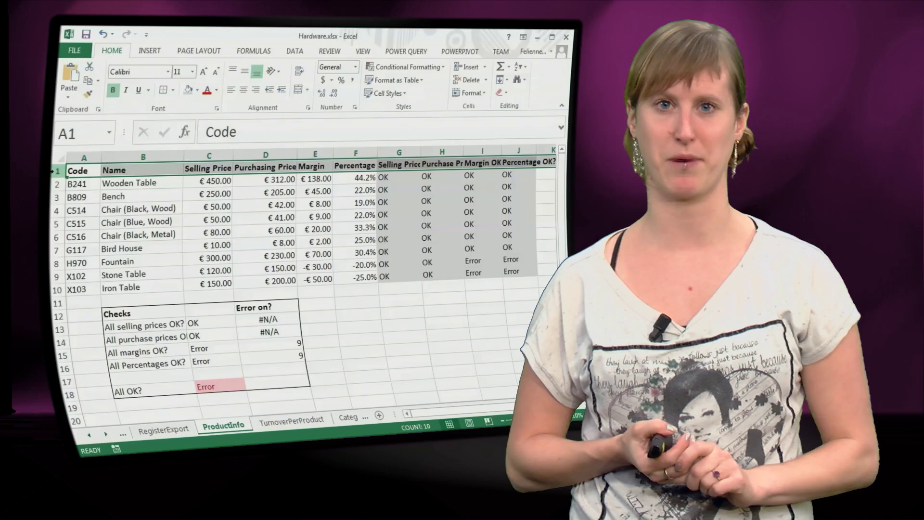
right_click(57, 171)
left_click(81, 255)
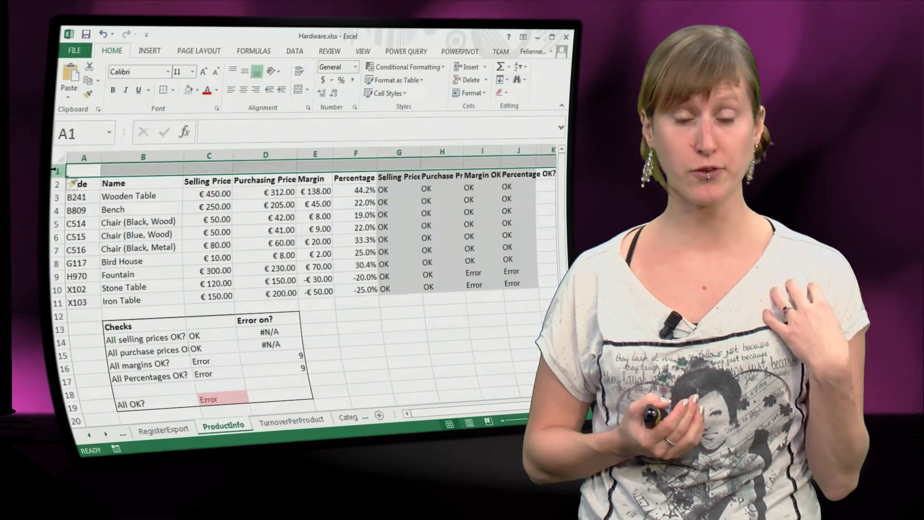
right_click(57, 173)
left_click(84, 254)
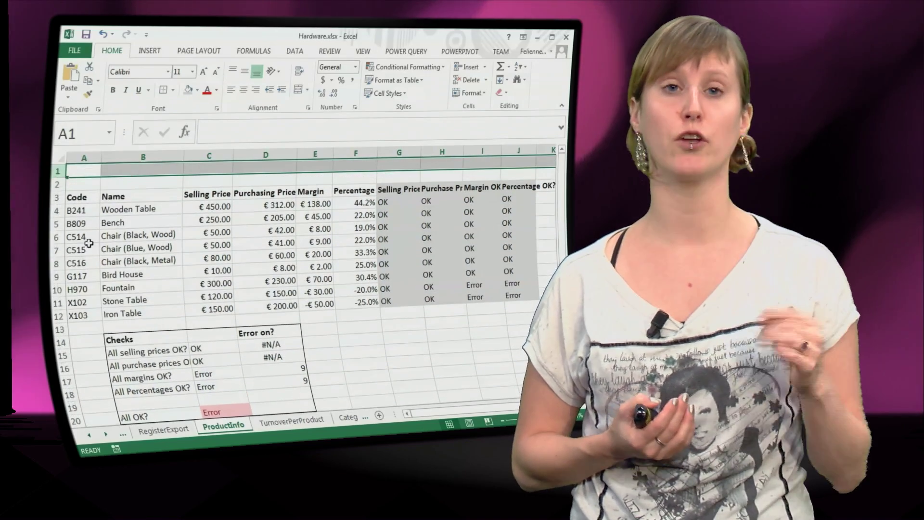
left_click(91, 170)
type("All")
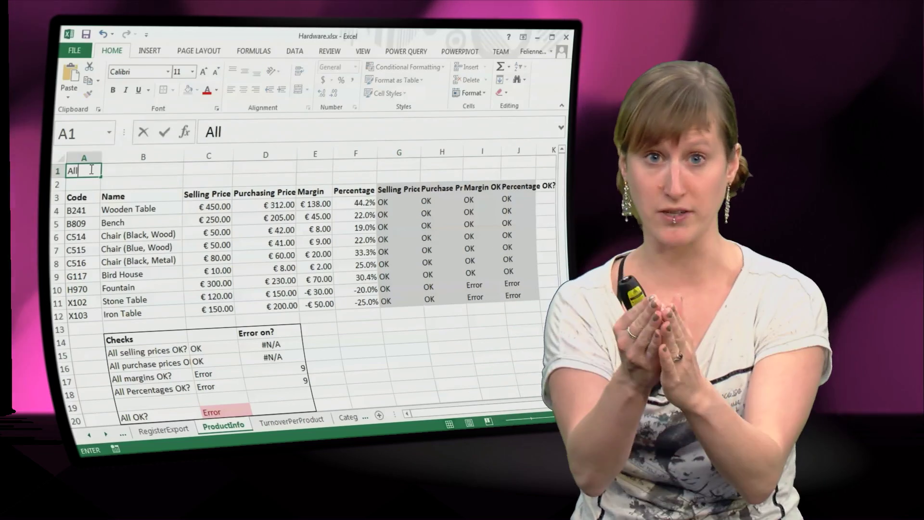
type(" check")
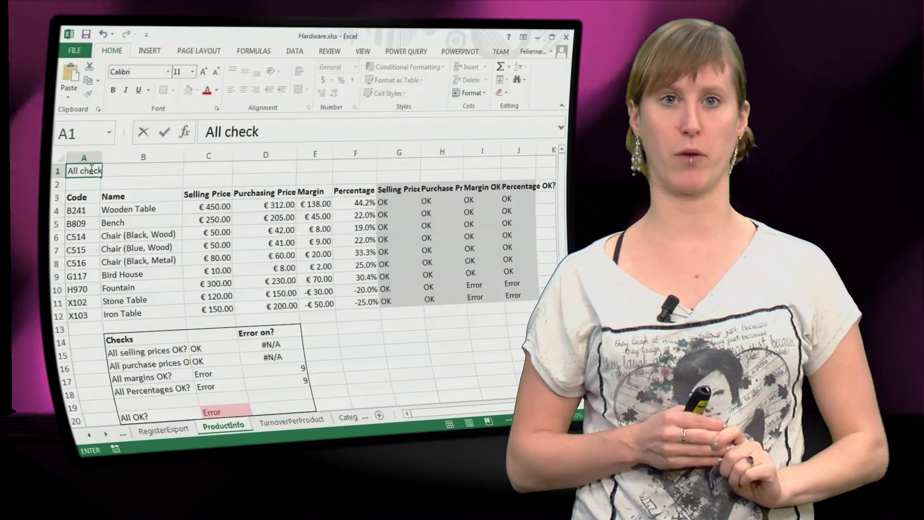
type("s?")
key("Return")
Set B1 to =C20 and AutoFit column A to its label.
key("Up")
key("Right")
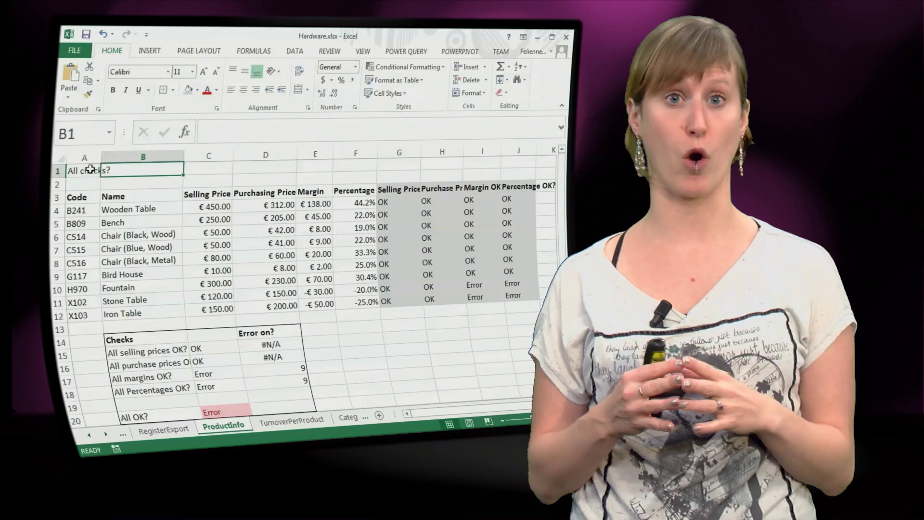
type("=")
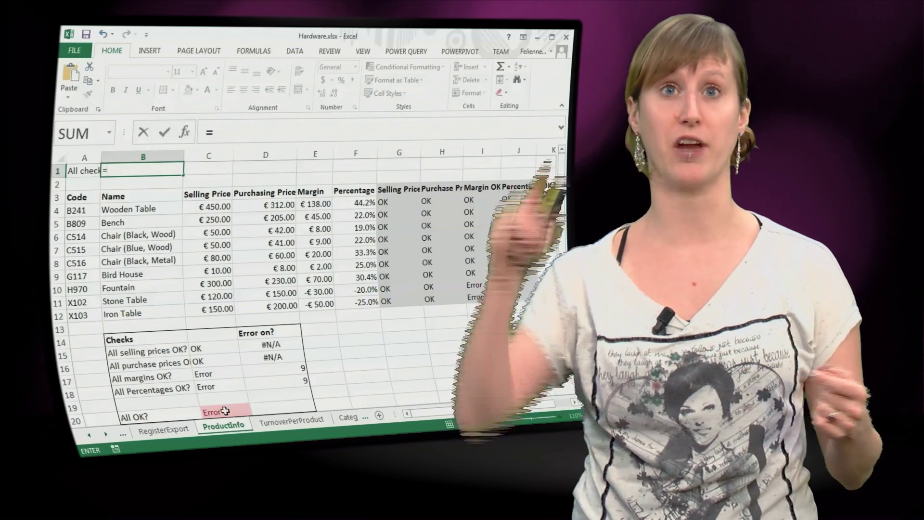
left_click(225, 412)
key("Return")
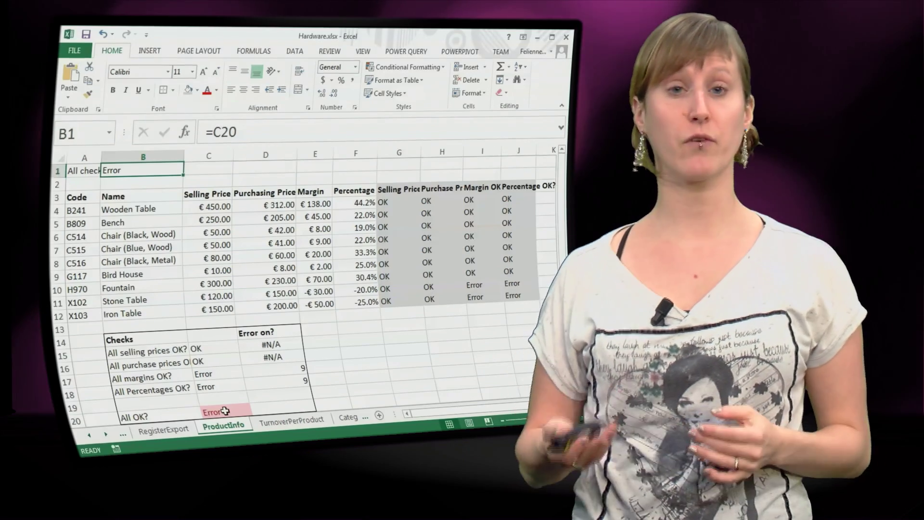
key("alt+h")
key("o")
key("i")
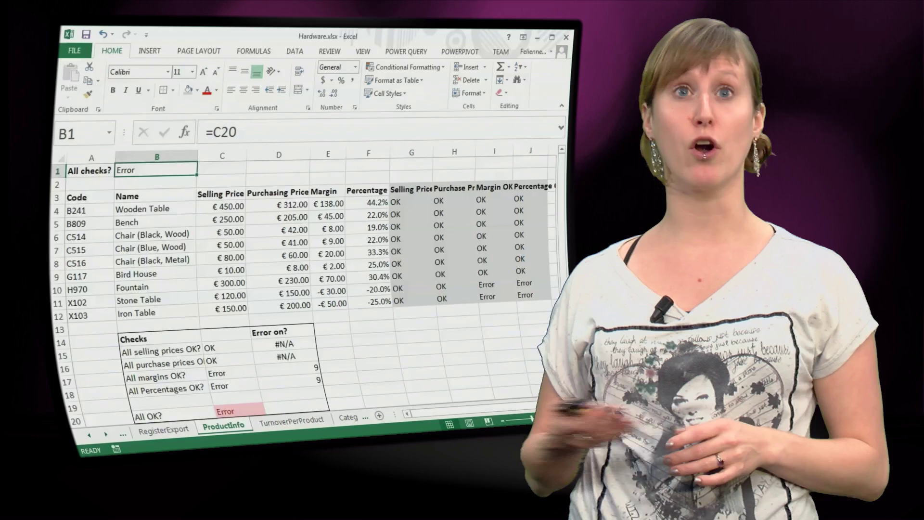
scroll(303, 274, "up", 4)
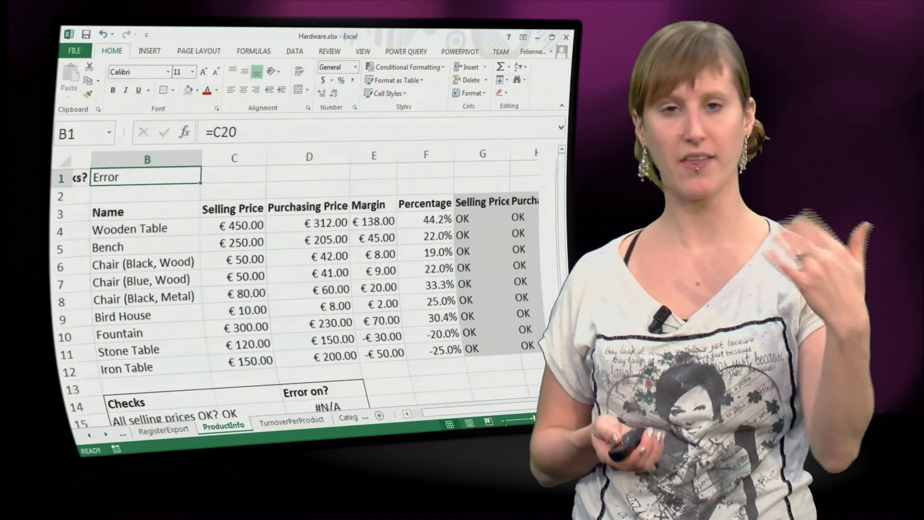
scroll(491, 412, "down", 2)
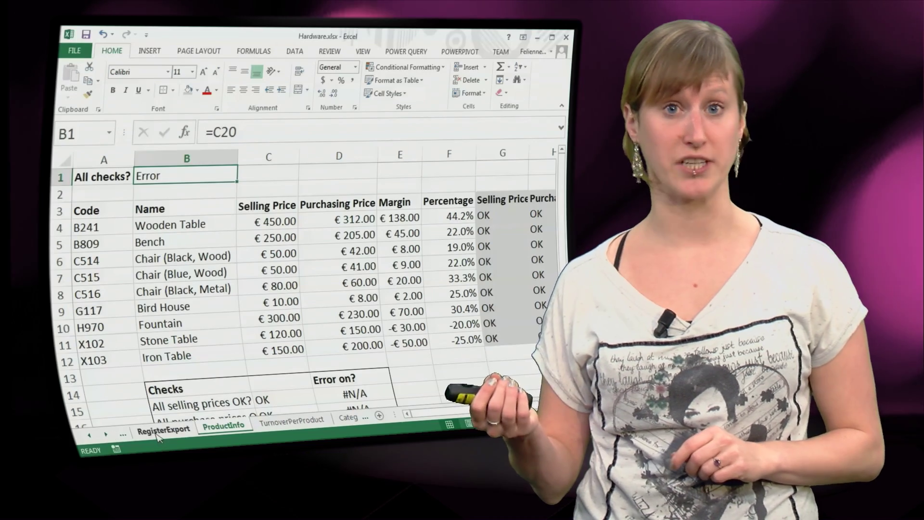
Inspect the B1 check formula on the RegisterExport sheet.
left_click(163, 430)
left_click(112, 178)
left_click(154, 177)
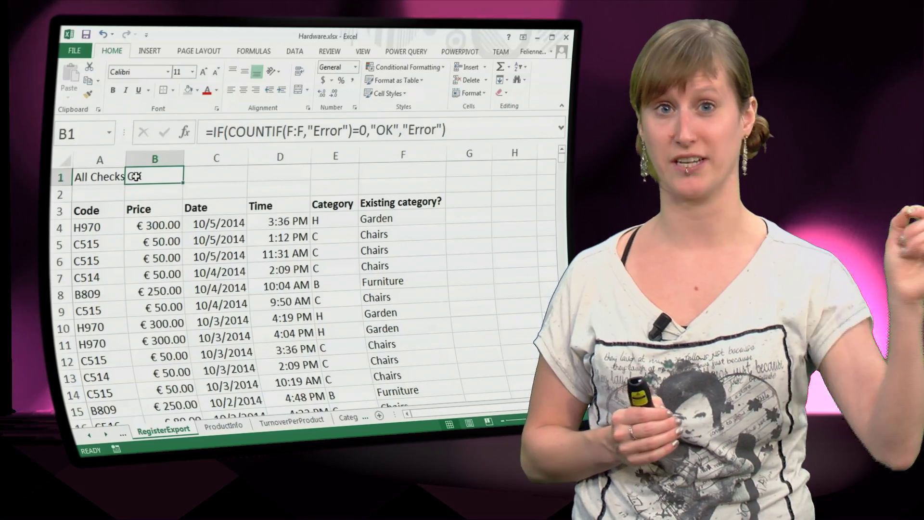
Re-confirm the B1 check formula on the TurnoverPerProduct sheet.
left_click(292, 420)
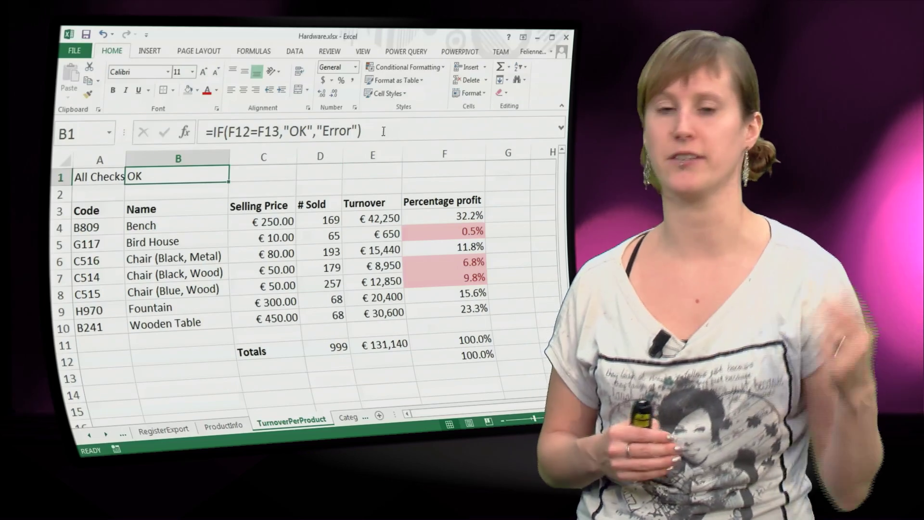
left_click(383, 131)
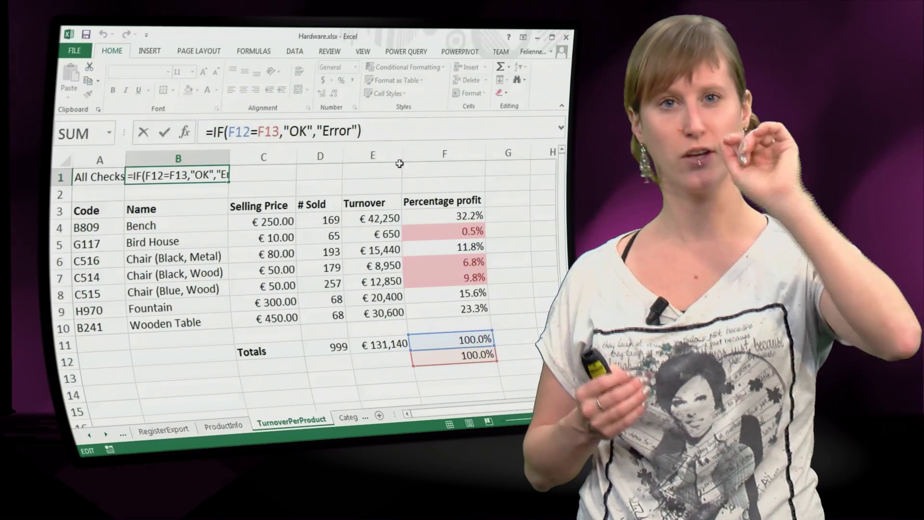
key("Return")
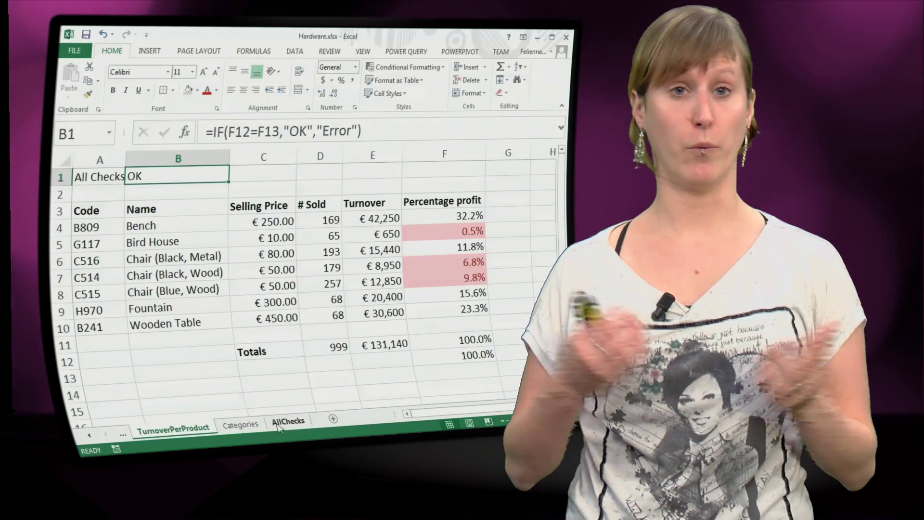
On AllChecks, enter =INDIRECT(A3&"!B1") in B3 and fill it down to B5.
left_click(286, 422)
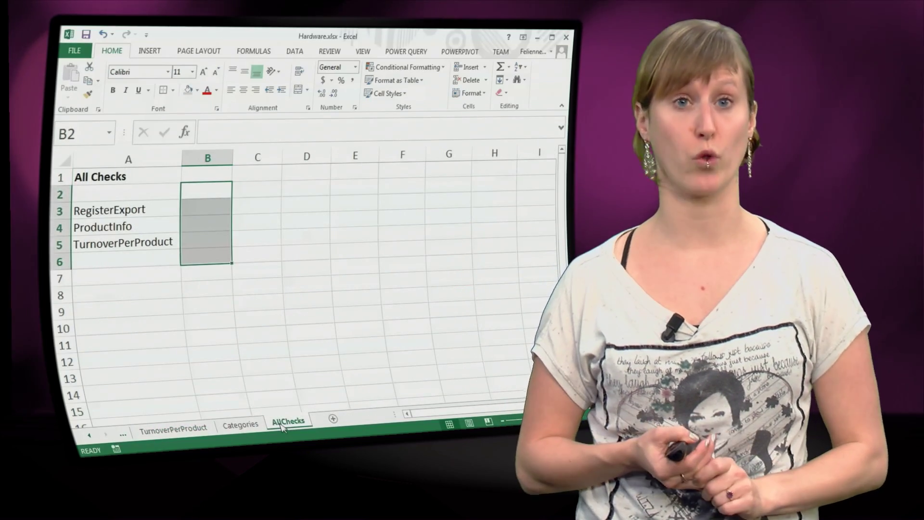
left_click(130, 211)
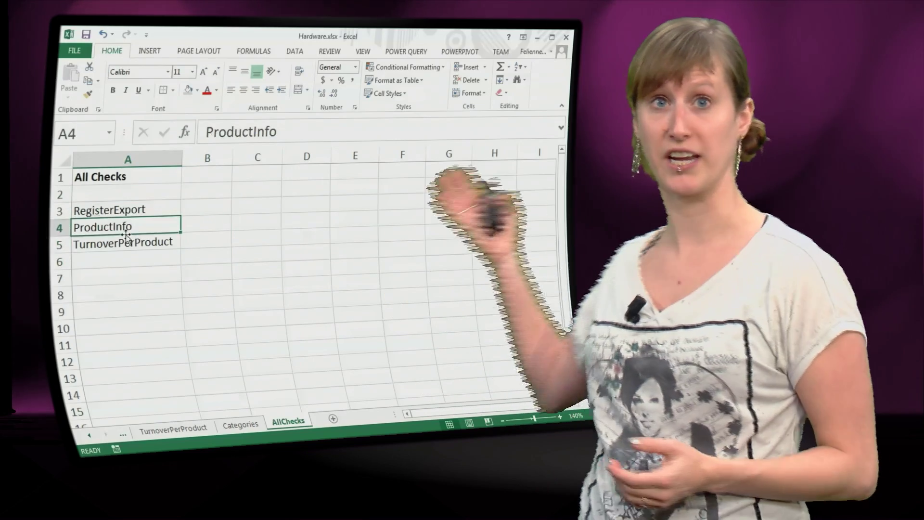
left_click(123, 241)
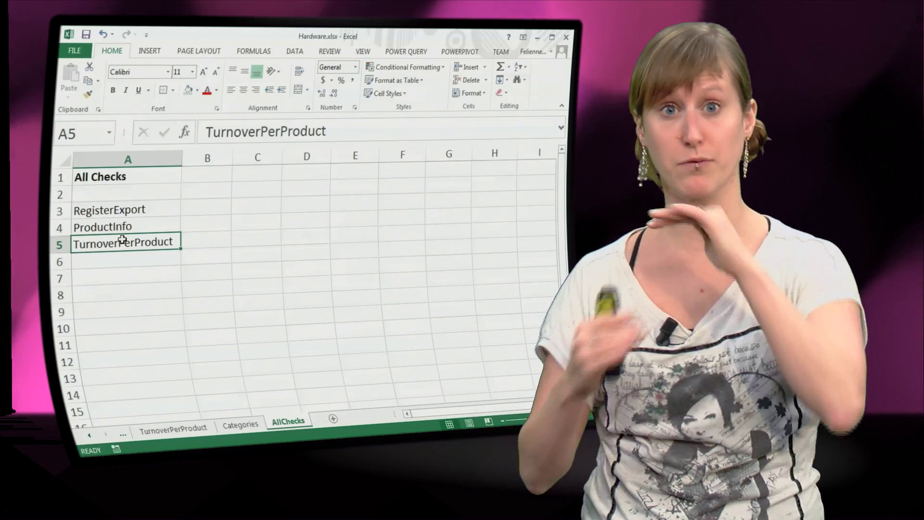
left_click(197, 205)
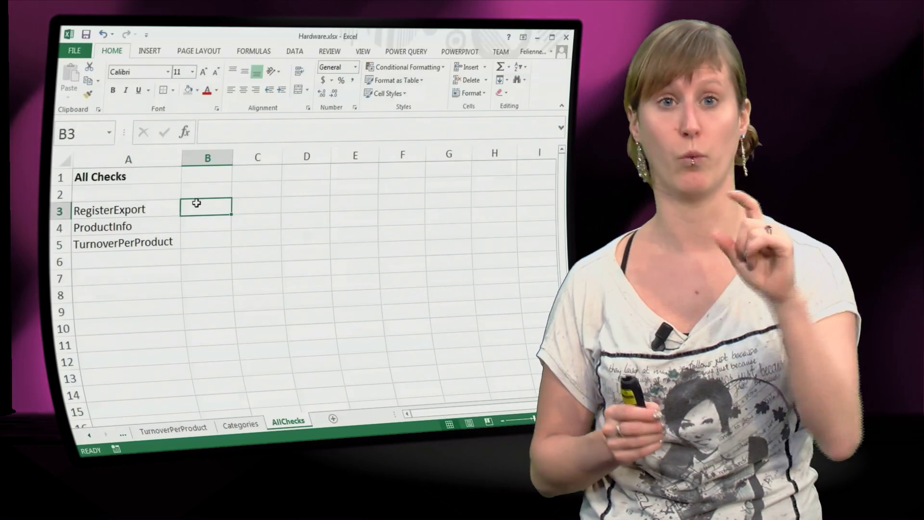
type("=")
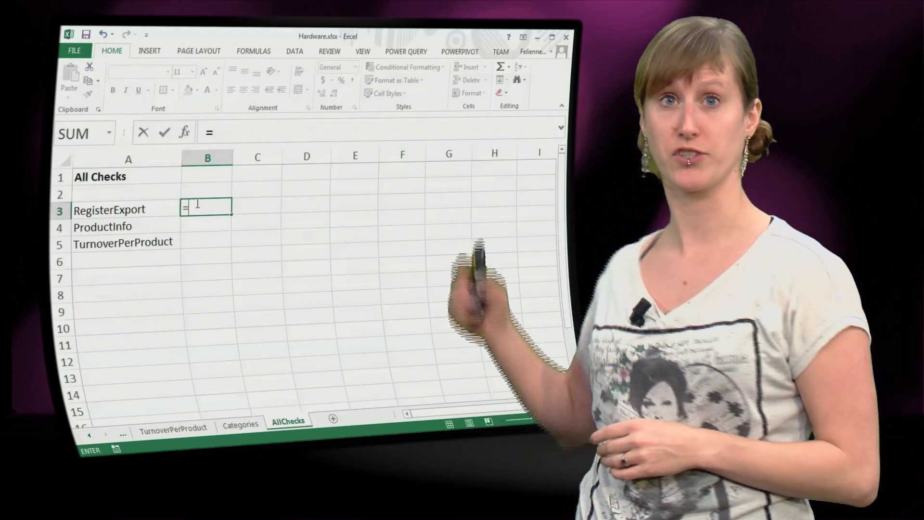
type("In")
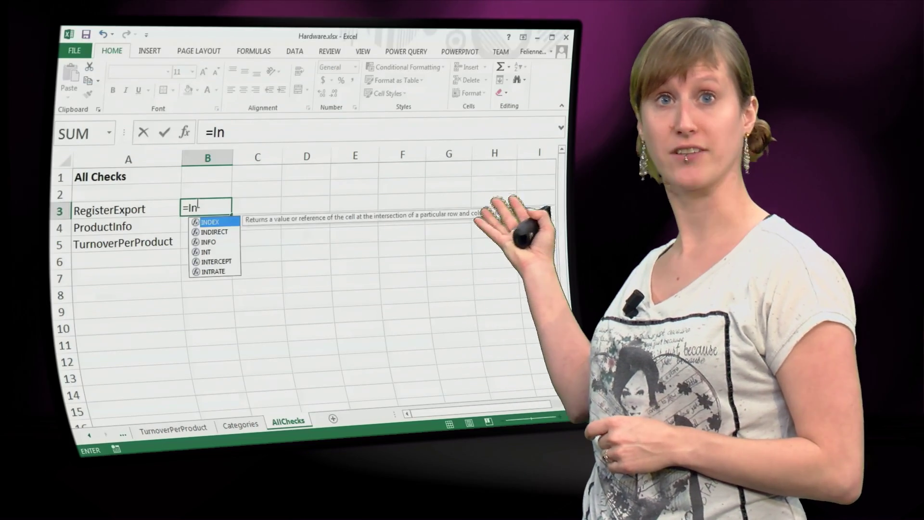
type("DIRECT(")
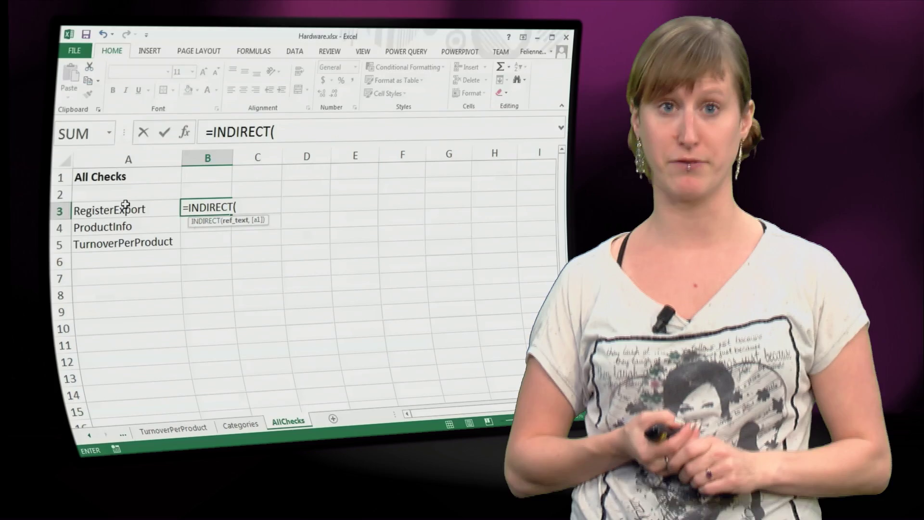
type("A3&")
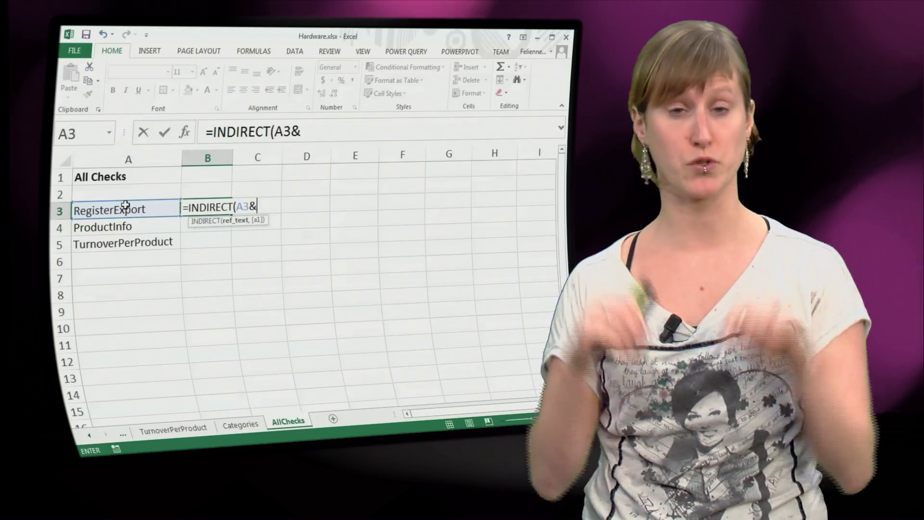
type("\"!B1")
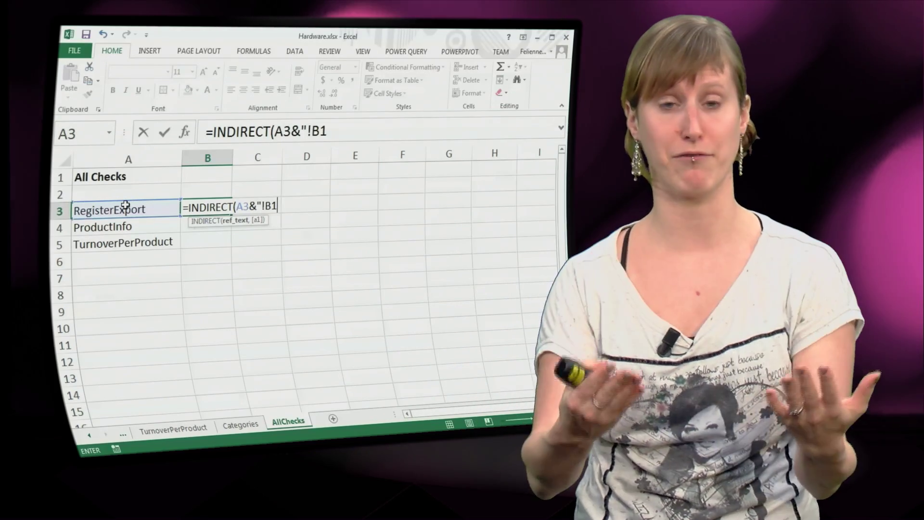
type("\")")
key("Return")
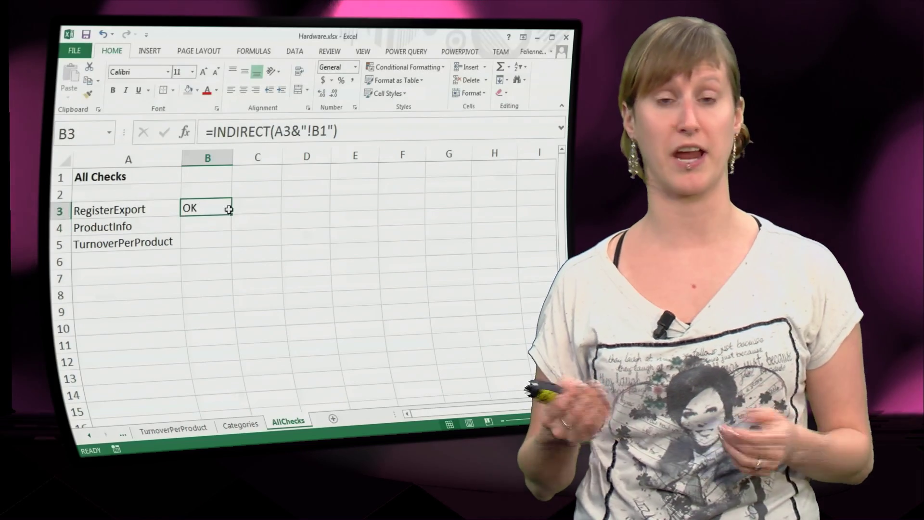
double_click(231, 215)
left_click(210, 224)
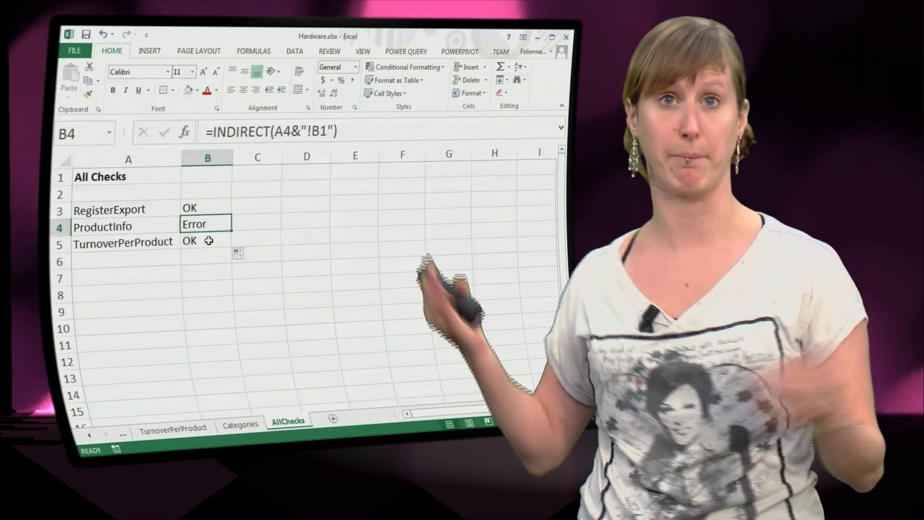
left_click(209, 242)
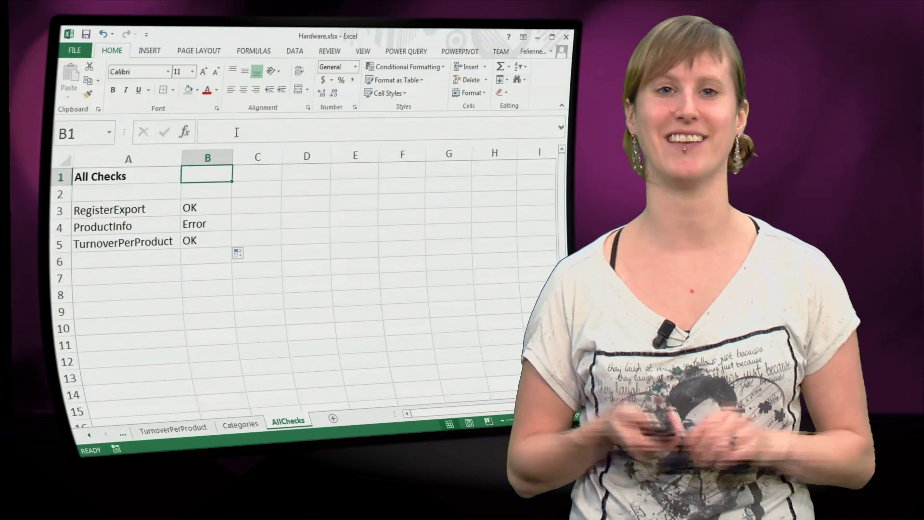
type("=")
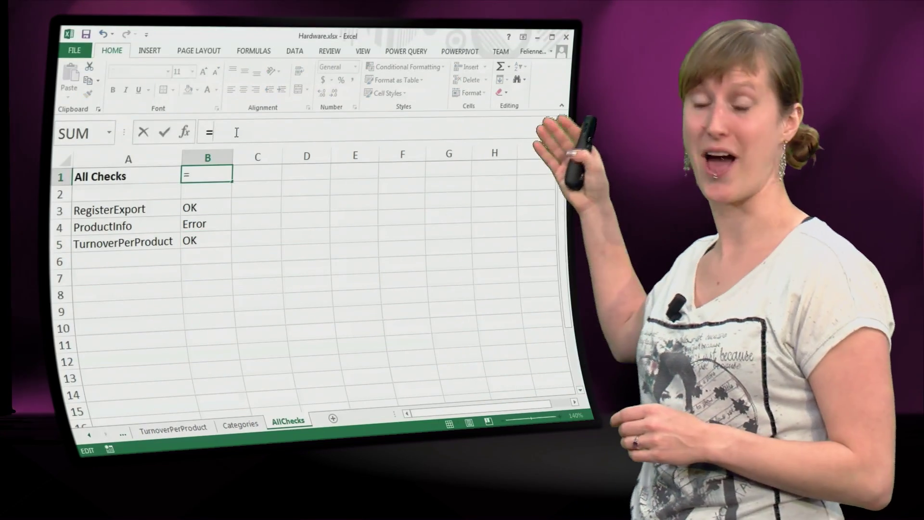
type("Coun")
Enter =IF(COUNTIF(B3:B5,"Error")>0,"Error","OK") in B1 of AllChecks.
key("Down")
key("Down")
key("Down")
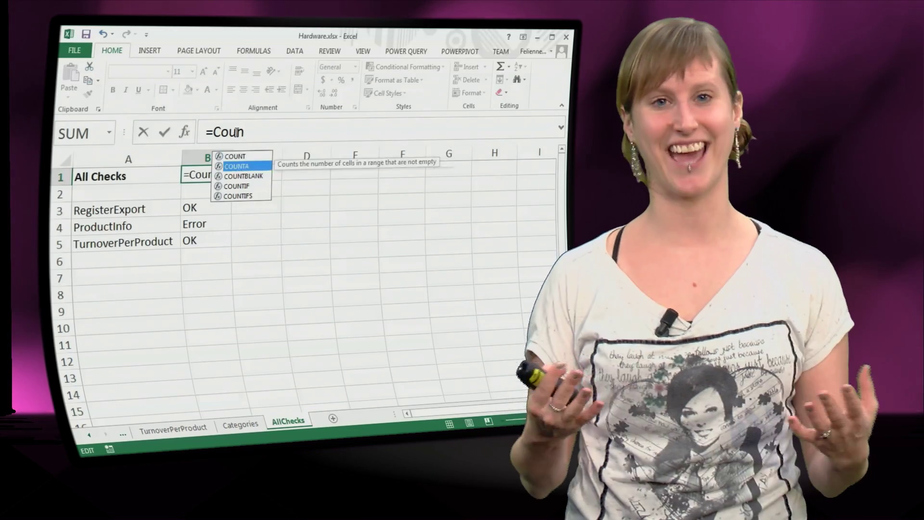
key("Tab")
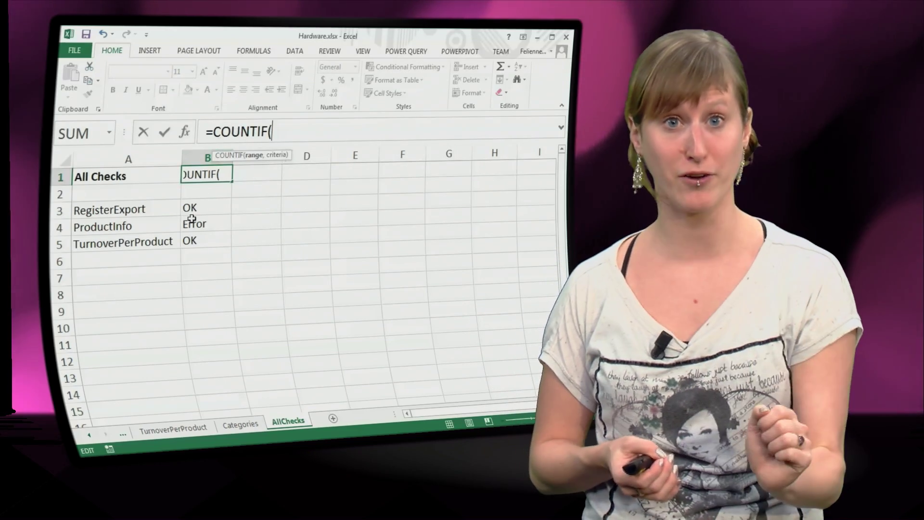
left_click(205, 209)
left_click_drag(206, 208, 199, 239)
type("B3:B5,")
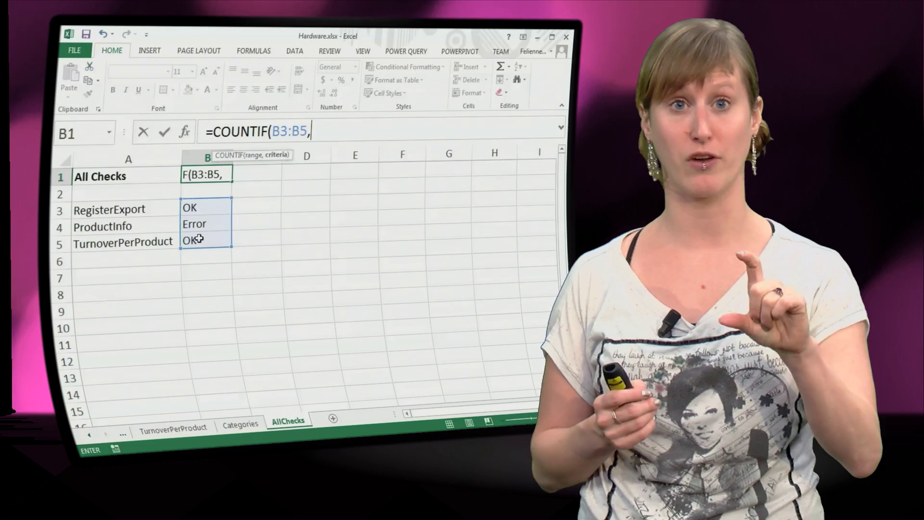
type("\"Error")
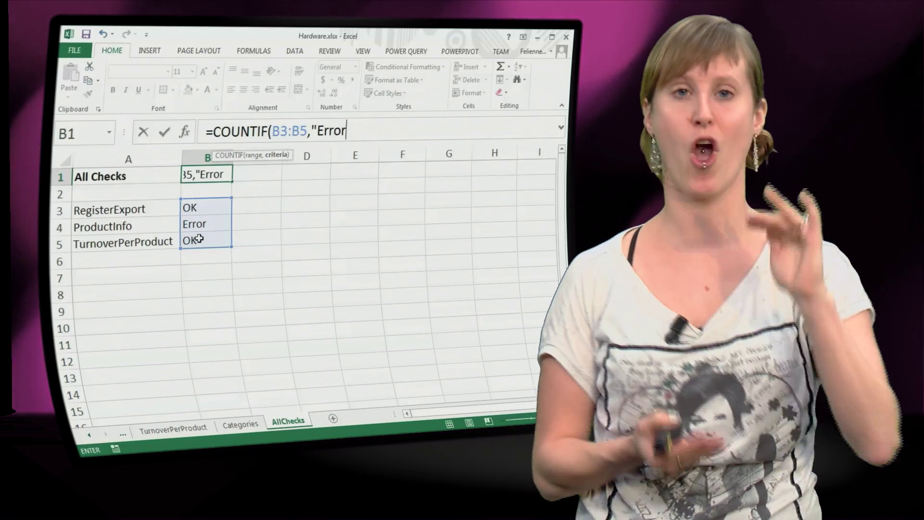
type("\"")
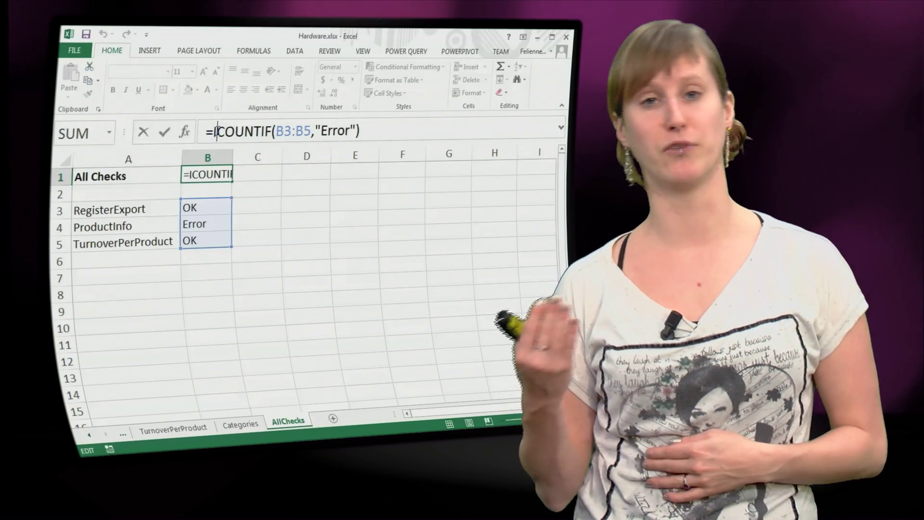
type("F(")
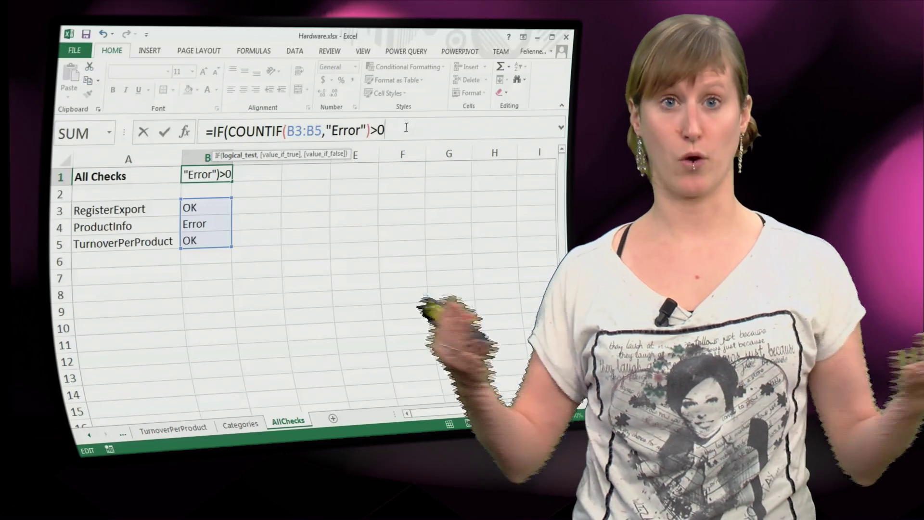
type(",\"error")
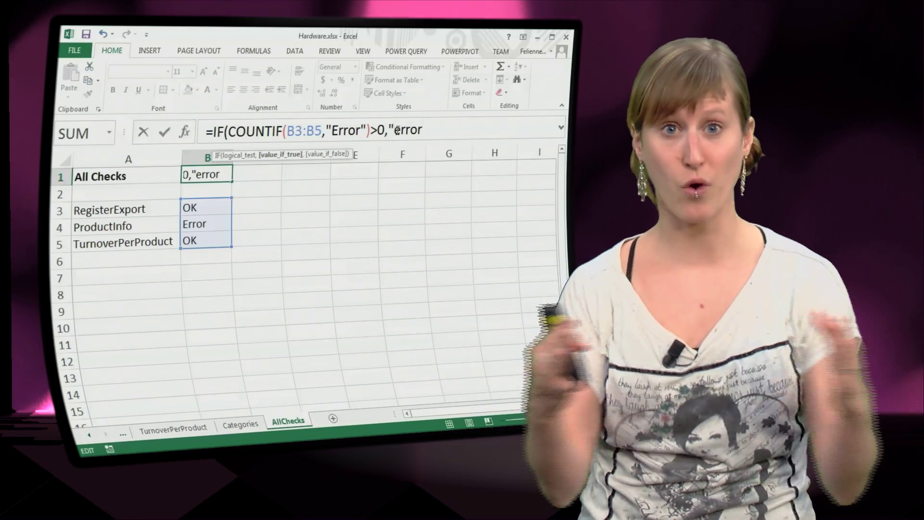
type("\",\"")
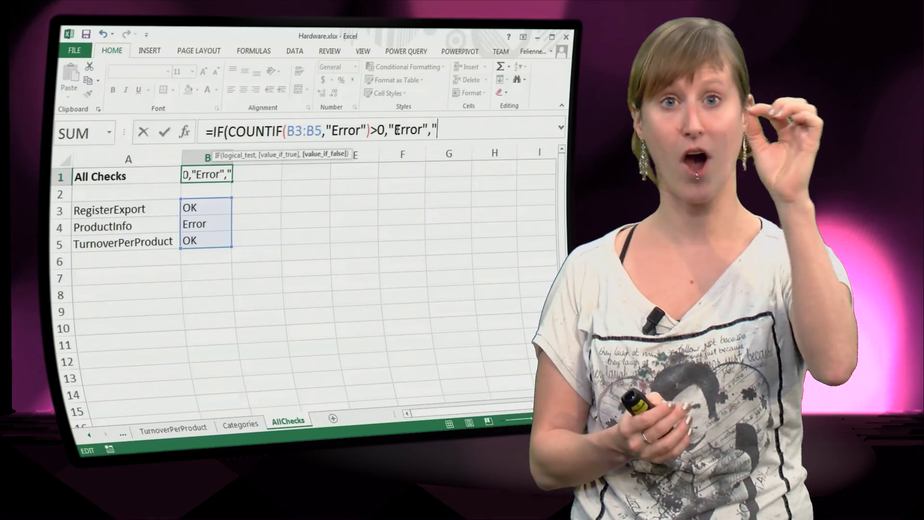
type("OK\")")
key("Return")
key("Up")
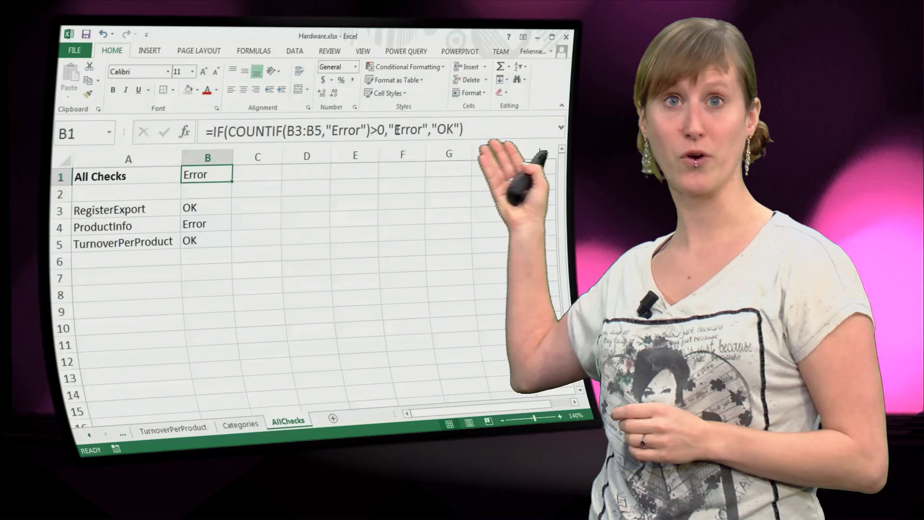